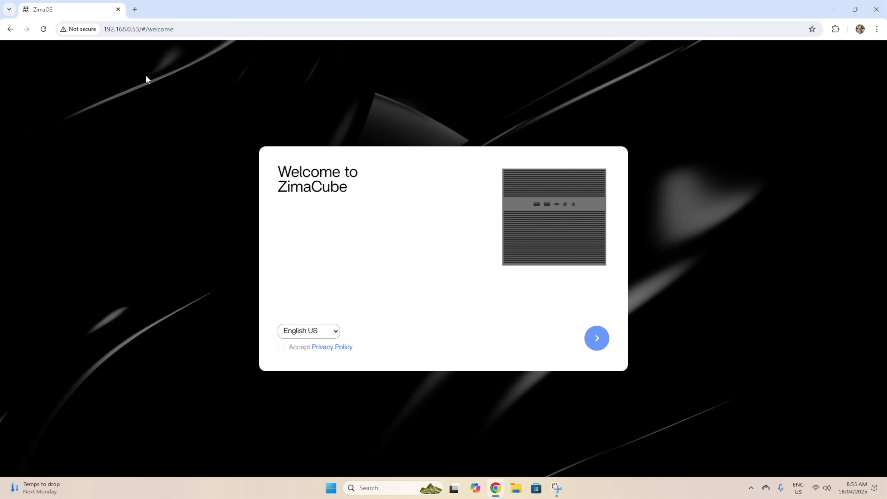
Accept the privacy policy and create a local account with a username and password
{"action": "left_click", "coordinate": [282, 347]}
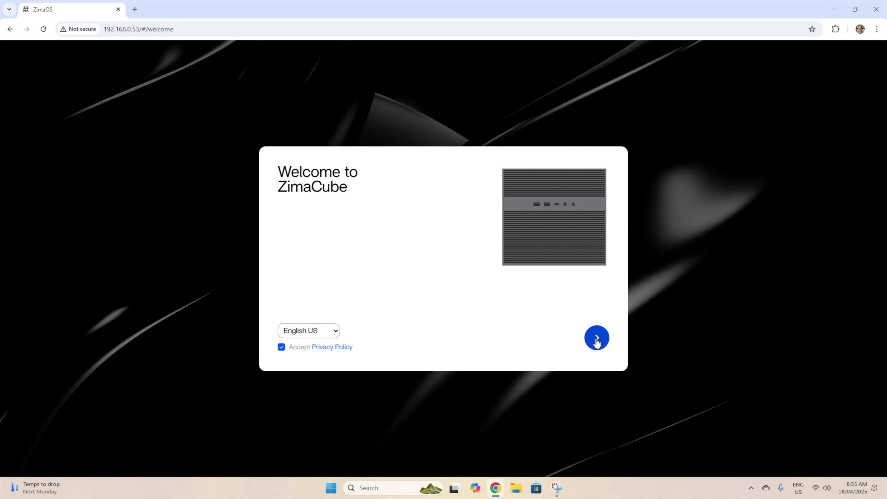
{"action": "left_click", "coordinate": [597, 338]}
{"action": "left_click", "coordinate": [368, 297]}
{"action": "type", "text": "mk"}
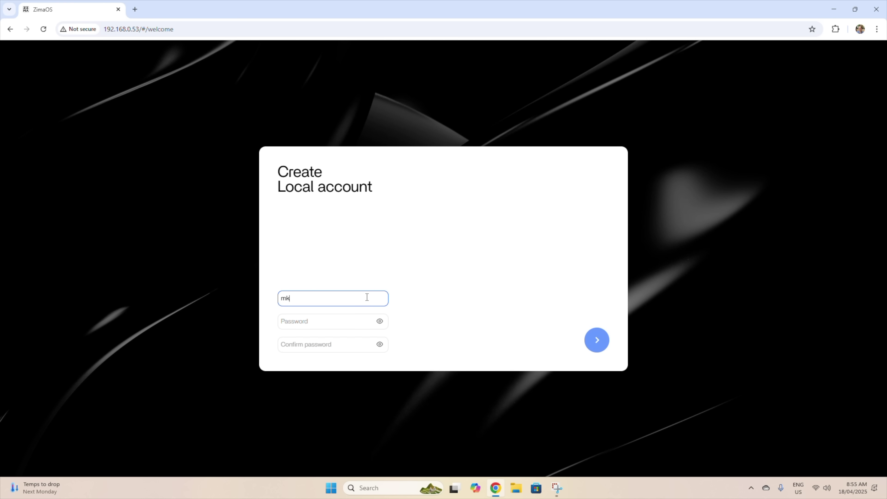
{"action": "type", "text": "lements"}
{"action": "key", "text": "Tab"}
{"action": "type", "text": "•••••••••••••••"}
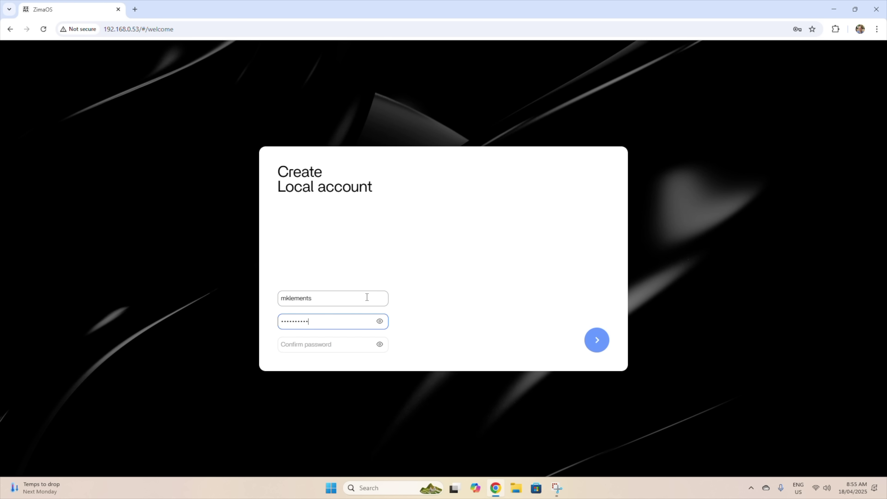
{"action": "type", "text": "•••••••••••••••"}
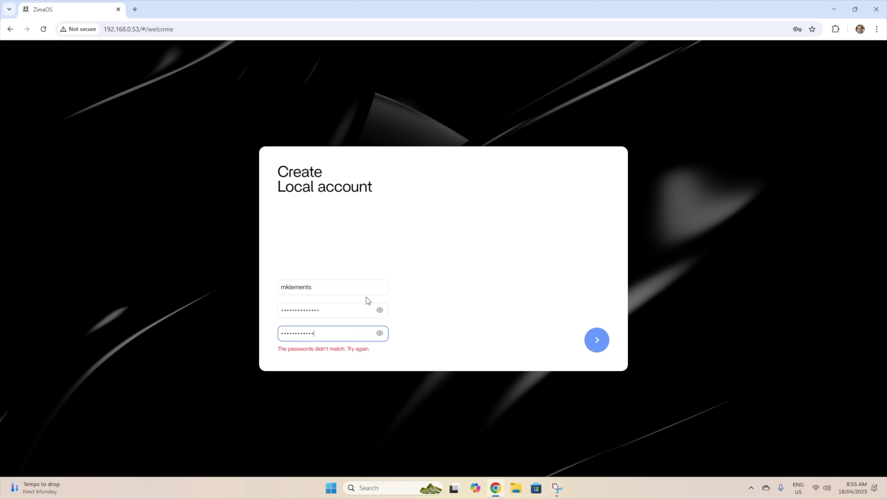
{"action": "key", "text": "Return"}
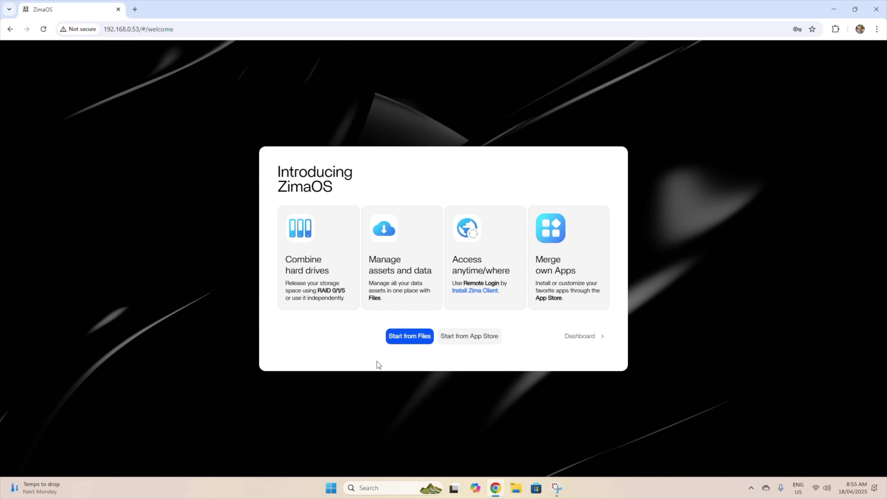
Go to the dashboard, page through the tip cards, and open the system monitor from the System widget
{"action": "left_click", "coordinate": [570, 335]}
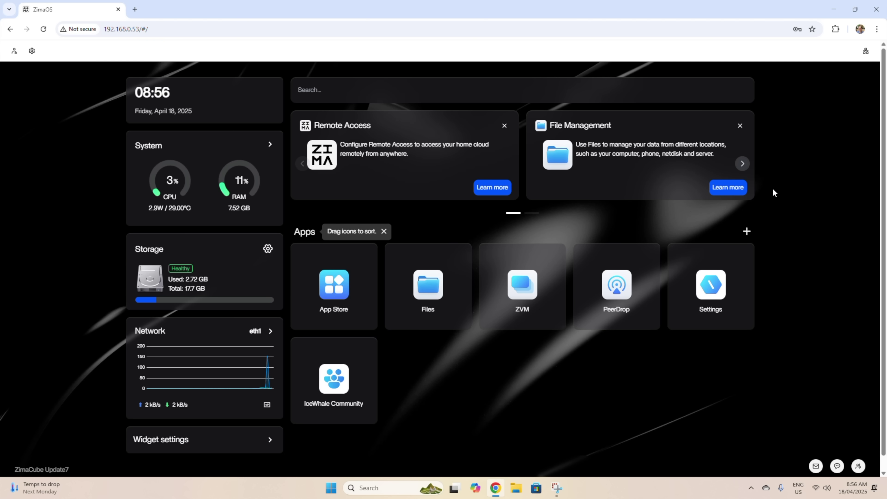
{"action": "left_click", "coordinate": [531, 213]}
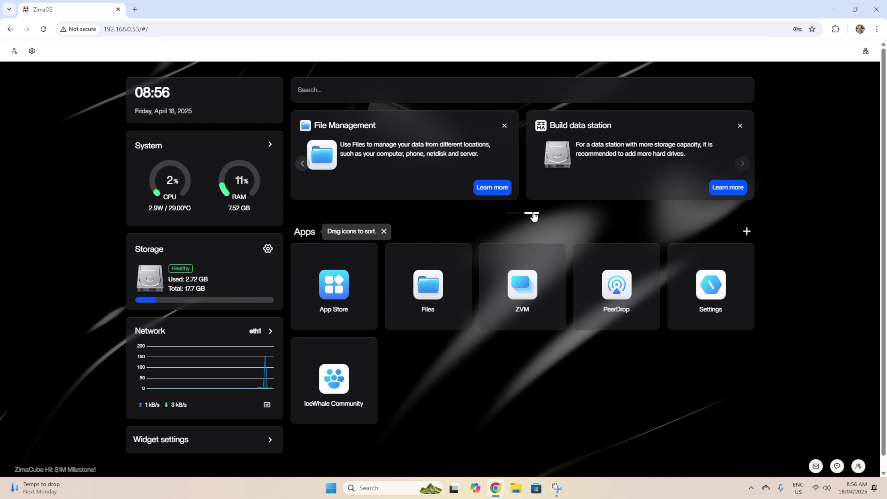
{"action": "left_click", "coordinate": [514, 214]}
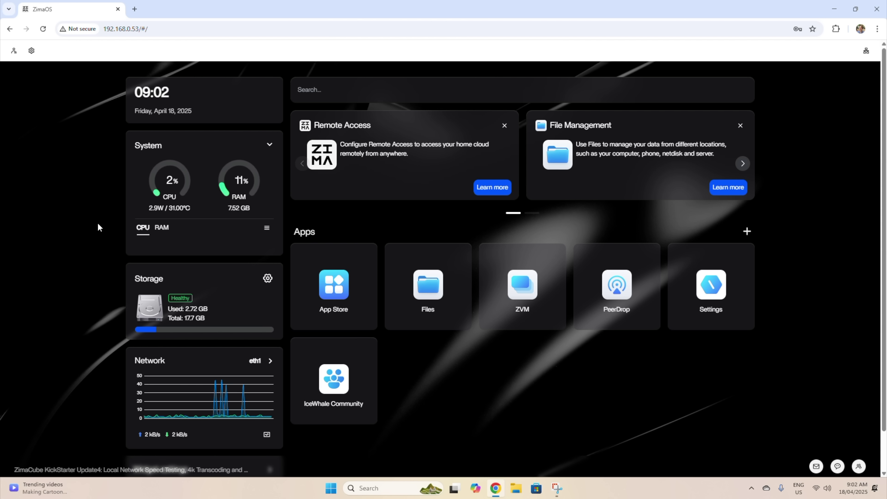
{"action": "left_click", "coordinate": [267, 228]}
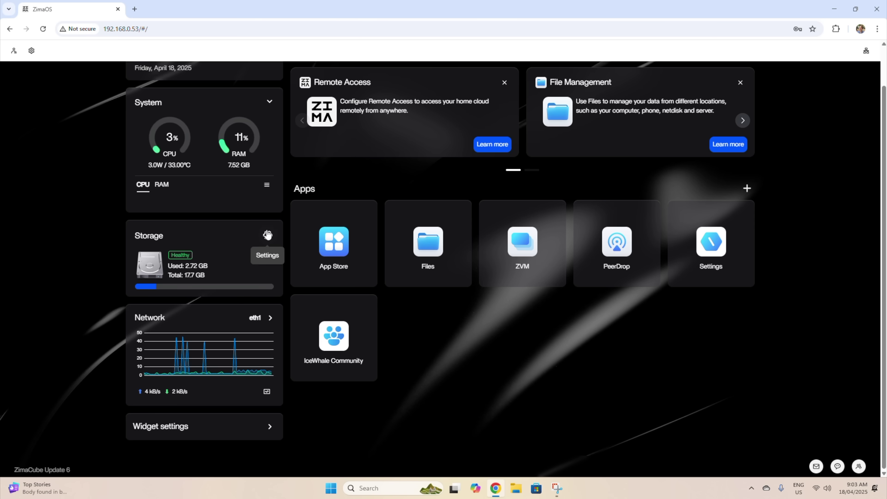
Open settings from the Storage widget and view the Network page with eth1, eth0 and Remote access
{"action": "left_click", "coordinate": [266, 234]}
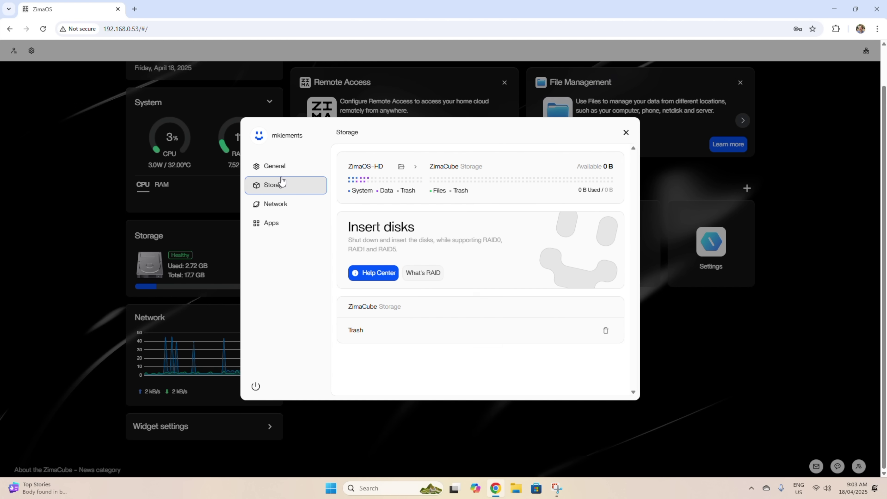
{"action": "left_click", "coordinate": [277, 167]}
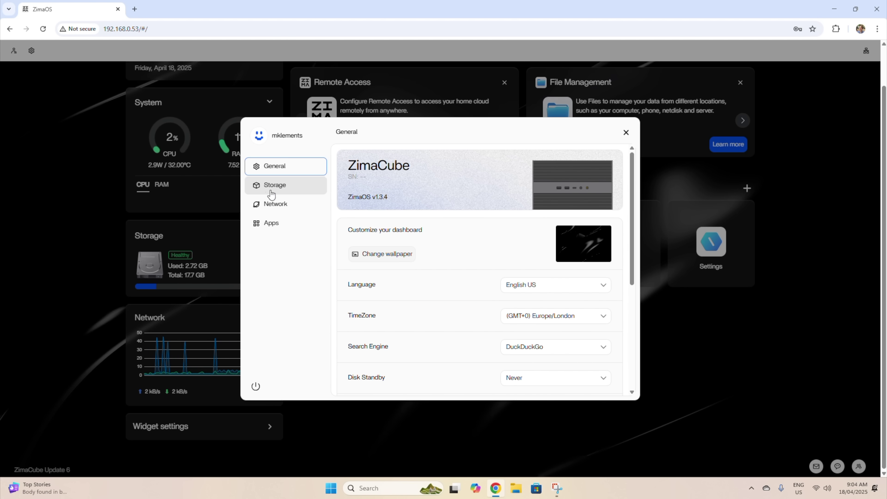
{"action": "left_click", "coordinate": [275, 203]}
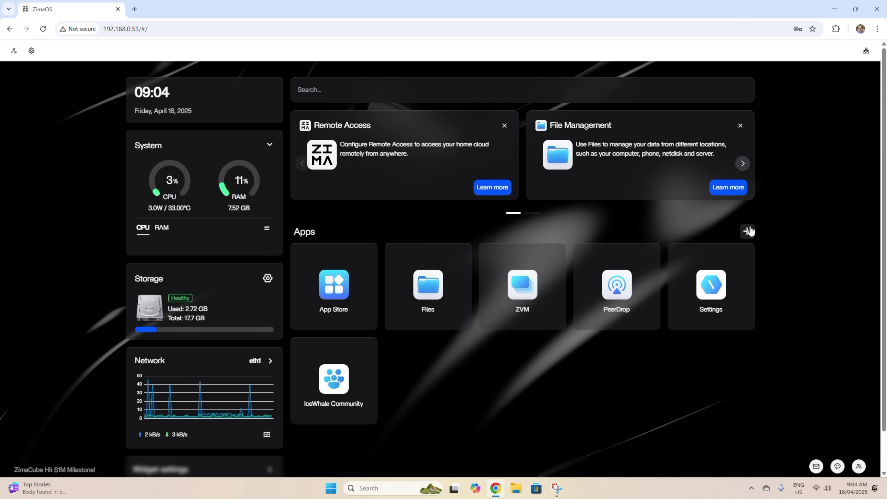
Install AdGuard Home from the App Store via the add-app menu
{"action": "left_click", "coordinate": [746, 232]}
{"action": "left_click", "coordinate": [720, 252]}
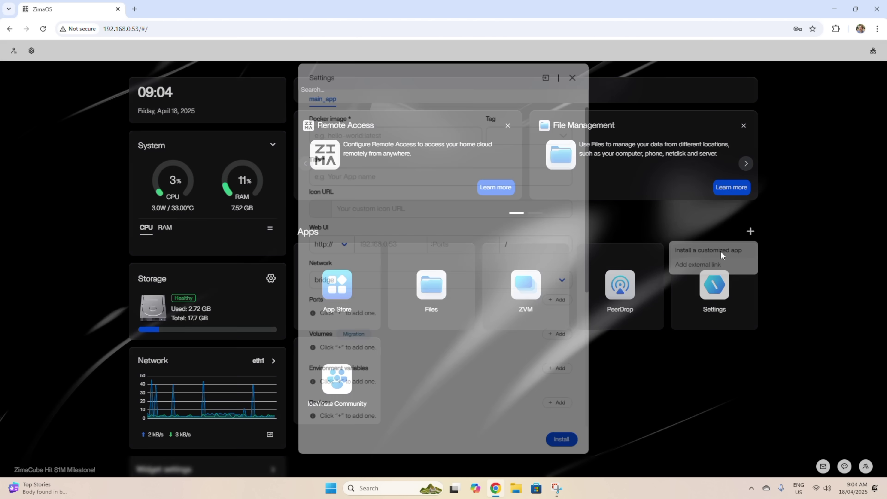
{"action": "scroll", "coordinate": [533, 230], "scroll_direction": "down", "scroll_amount": 6}
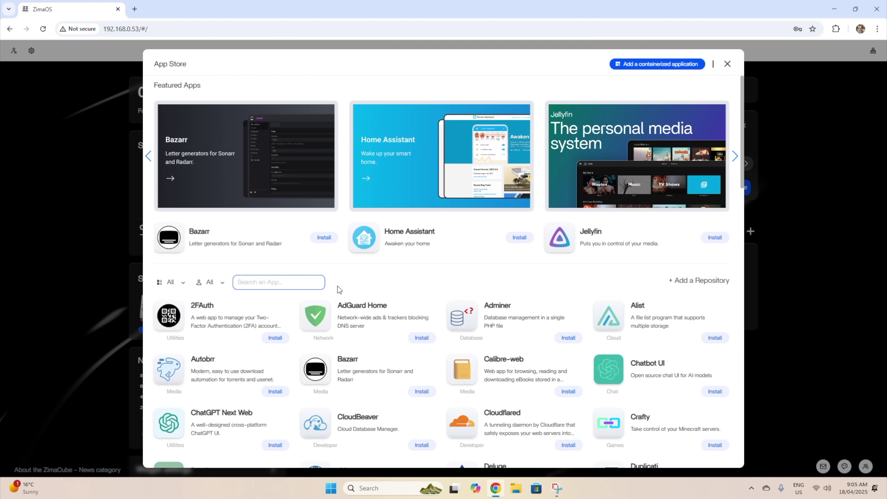
{"action": "left_click", "coordinate": [422, 338]}
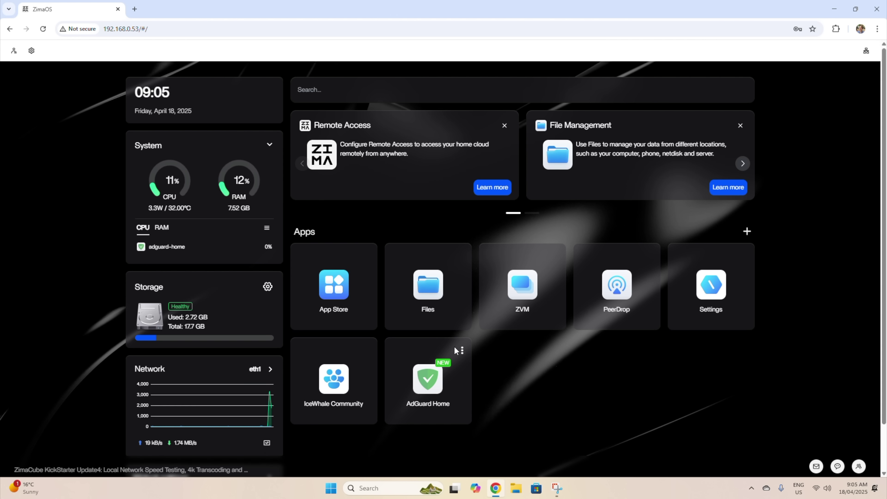
Open the AdGuard Home container settings to review host port 3001 mapped to 3000
{"action": "left_click", "coordinate": [462, 350]}
{"action": "left_click", "coordinate": [477, 397]}
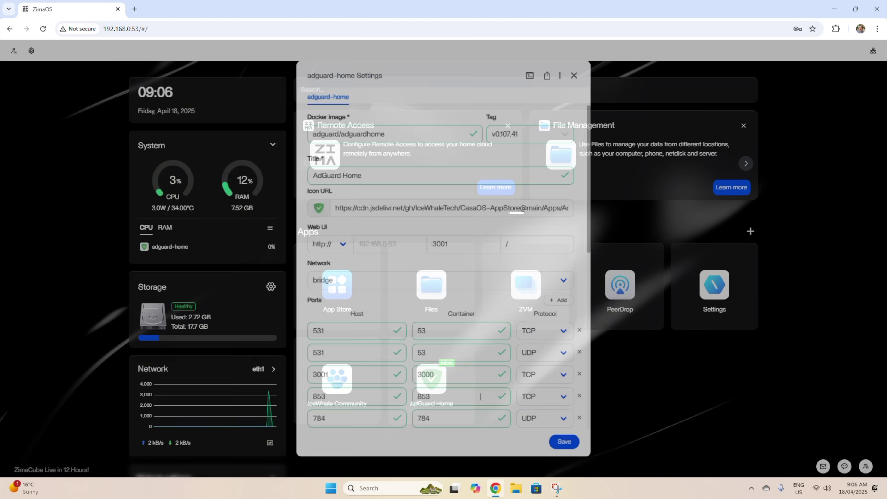
{"action": "scroll", "coordinate": [447, 294], "scroll_direction": "down", "scroll_amount": 10}
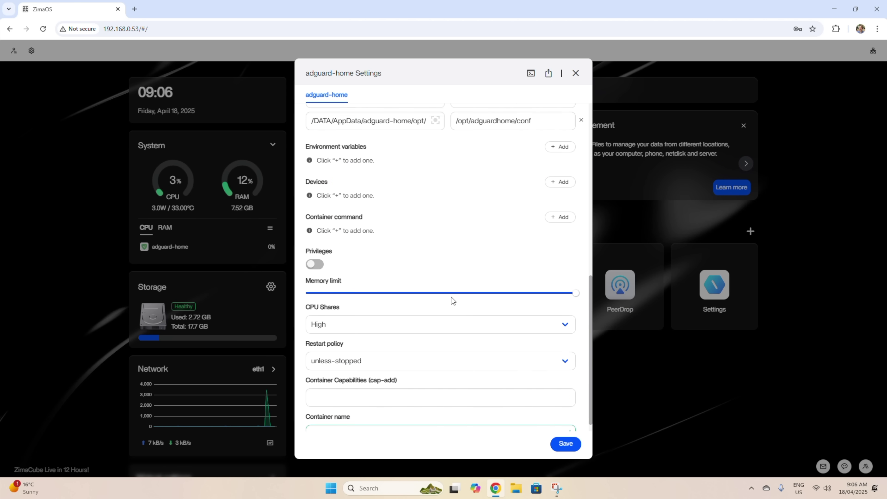
{"action": "scroll", "coordinate": [452, 295], "scroll_direction": "up", "scroll_amount": 10}
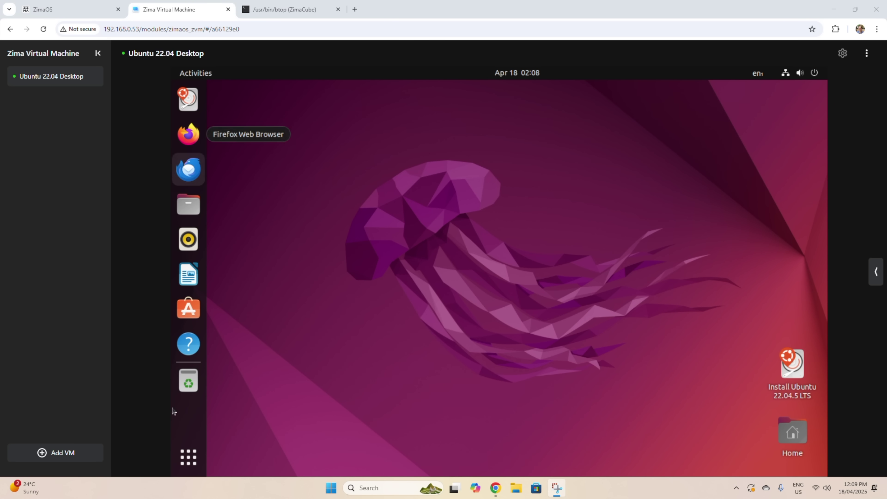
In the Ubuntu VM, open Terminal and run 'stress --cpu 4 --io 4 --vm 4'
{"action": "left_click", "coordinate": [185, 461]}
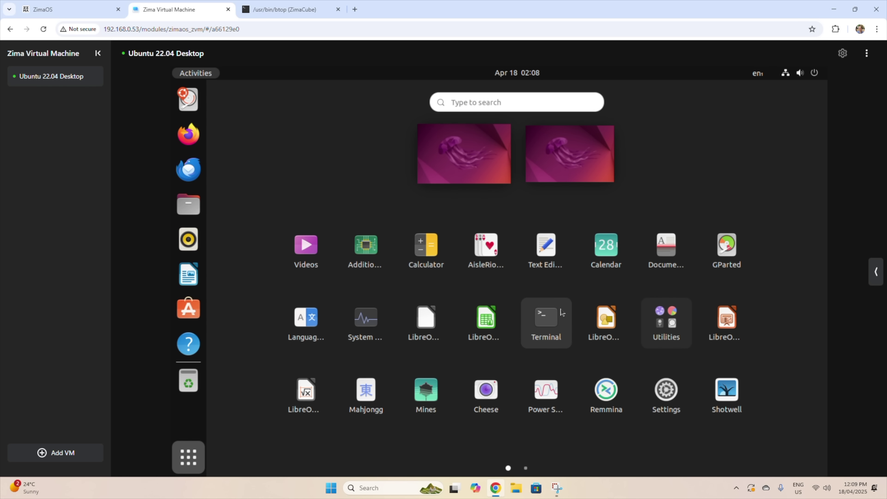
{"action": "left_click", "coordinate": [557, 317]}
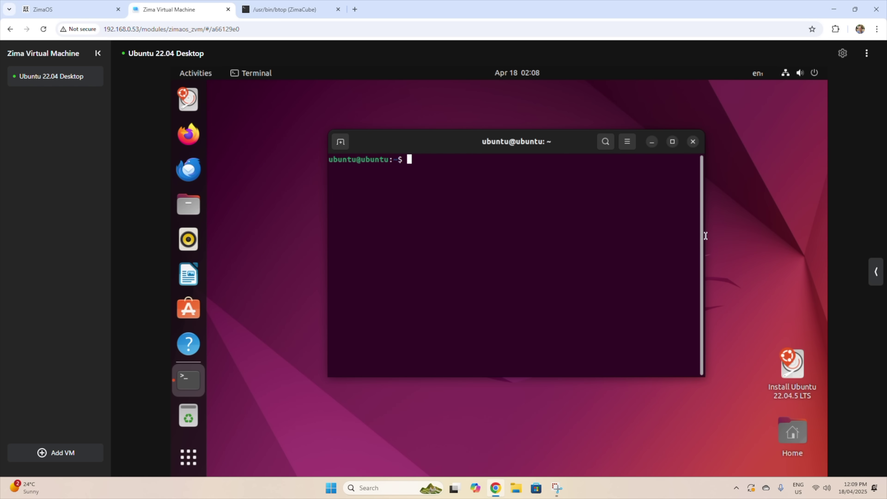
{"action": "type", "text": "stress --cpu 4 --io 4 --vm 4"}
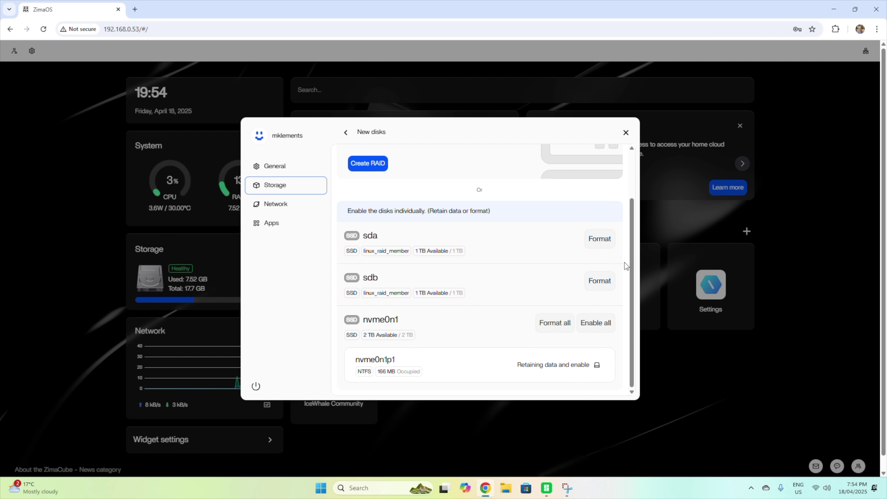
Format the whole 2 TB nvme0n1 drive as a storage volume named NVMe
{"action": "left_click", "coordinate": [557, 325]}
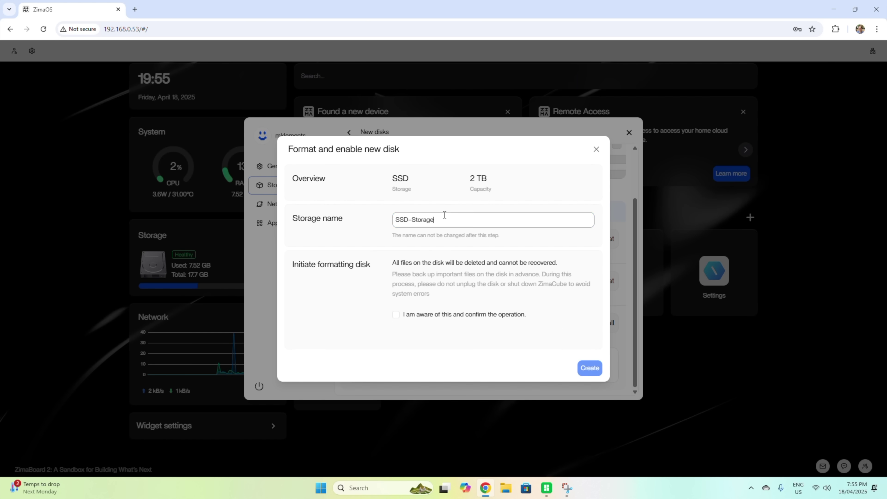
{"action": "left_click_drag", "start_coordinate": [440, 220], "coordinate": [386, 228]}
{"action": "type", "text": "NVMe"}
{"action": "left_click", "coordinate": [481, 313]}
{"action": "left_click", "coordinate": [588, 367]}
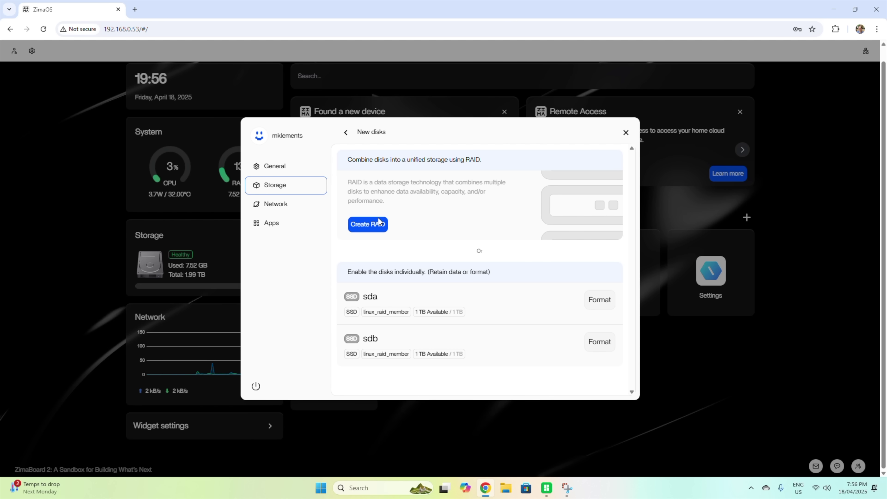
Combine both SATA disks into a 2 TB RAID0 array named SATA
{"action": "left_click", "coordinate": [371, 225]}
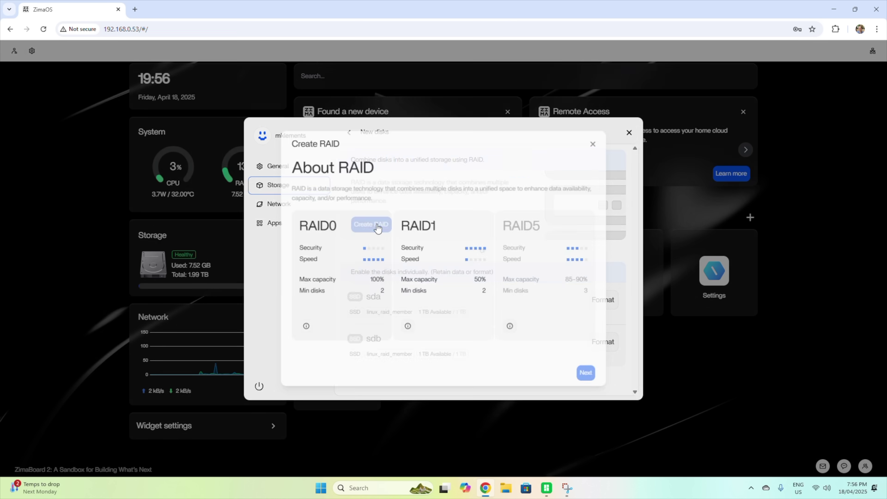
{"action": "left_click", "coordinate": [377, 232]}
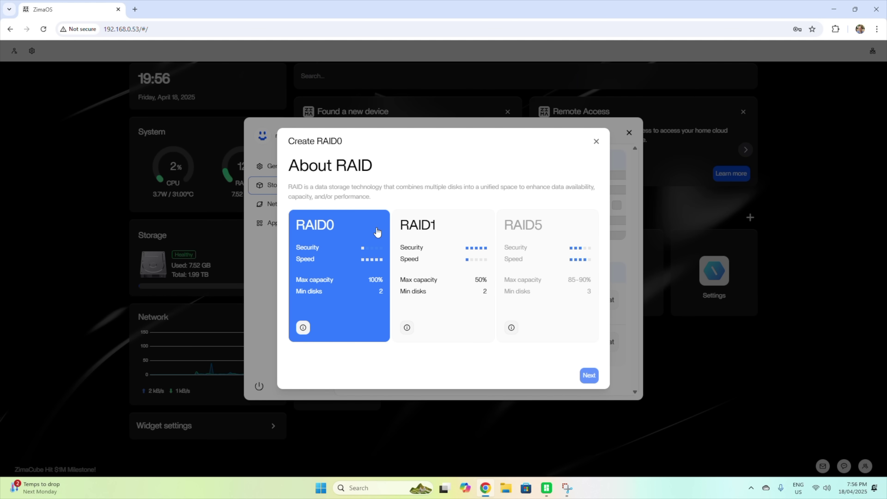
{"action": "left_click", "coordinate": [591, 375]}
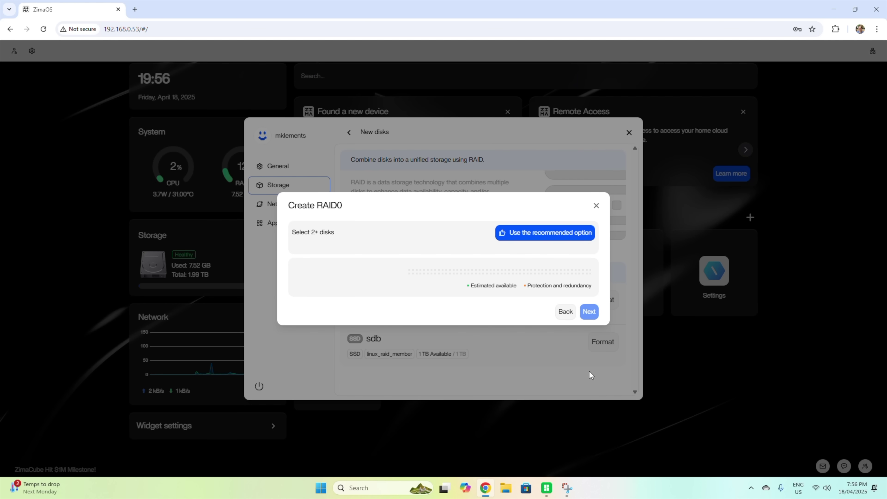
{"action": "left_click", "coordinate": [589, 312]}
{"action": "type", "text": "SATA"}
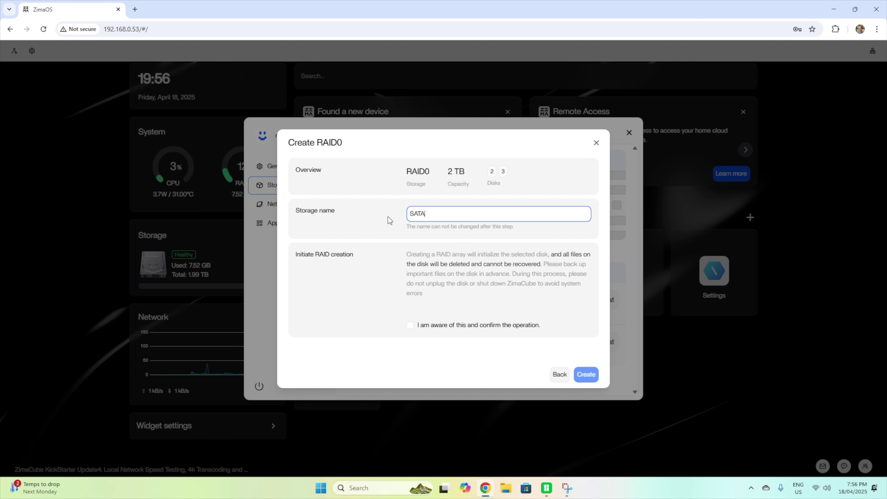
{"action": "left_click", "coordinate": [410, 326]}
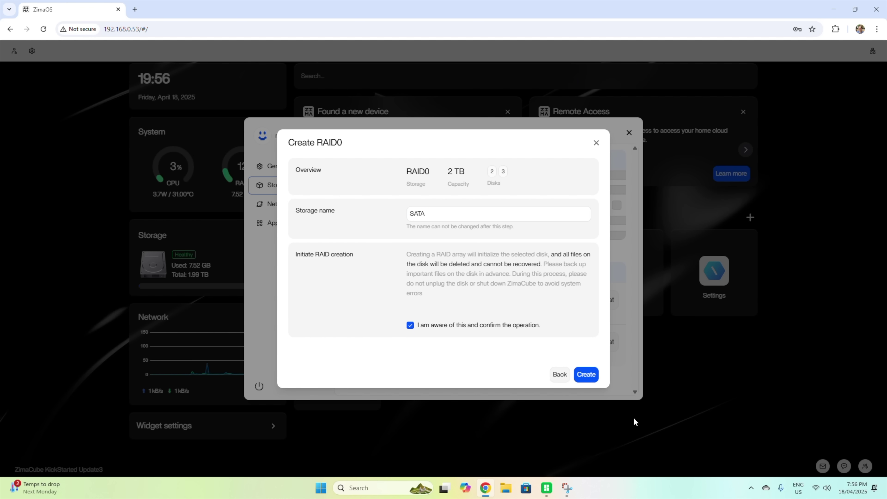
{"action": "left_click", "coordinate": [586, 375]}
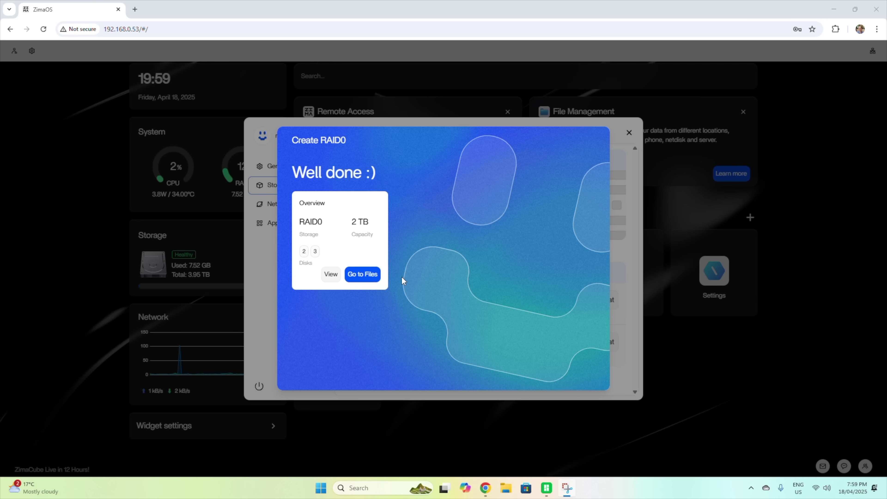
Browse the SATA and NVMe volumes in Files, then close the Files tab
{"action": "left_click", "coordinate": [362, 275]}
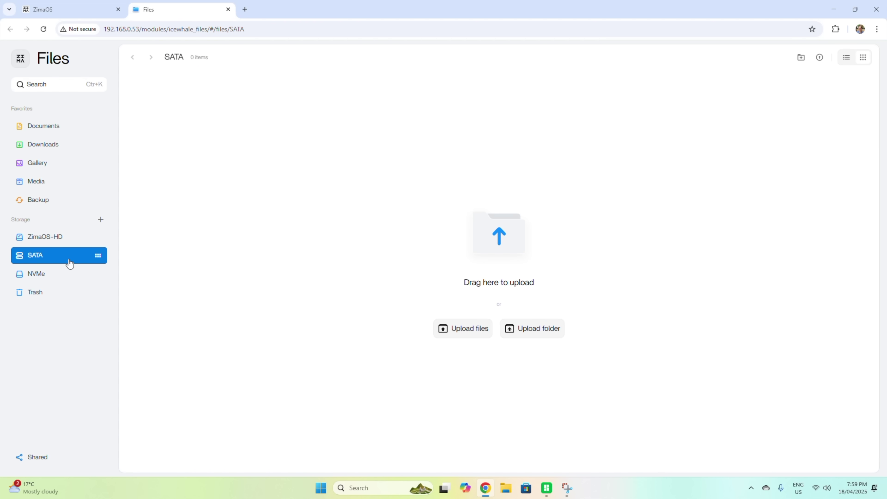
{"action": "left_click", "coordinate": [39, 280]}
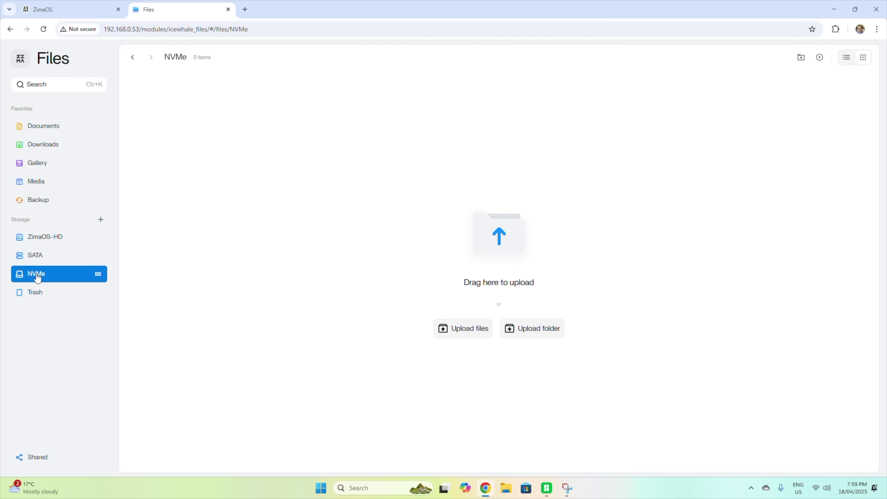
{"action": "left_click", "coordinate": [43, 255]}
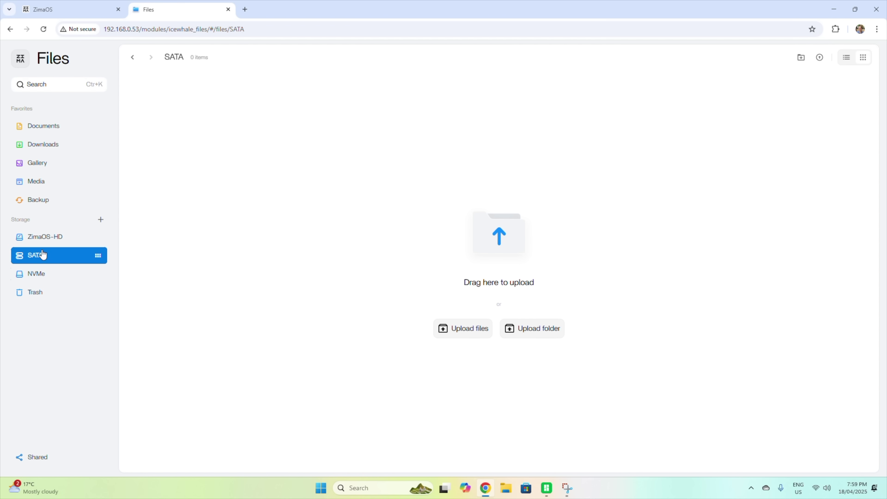
{"action": "key", "text": "ctrl+w"}
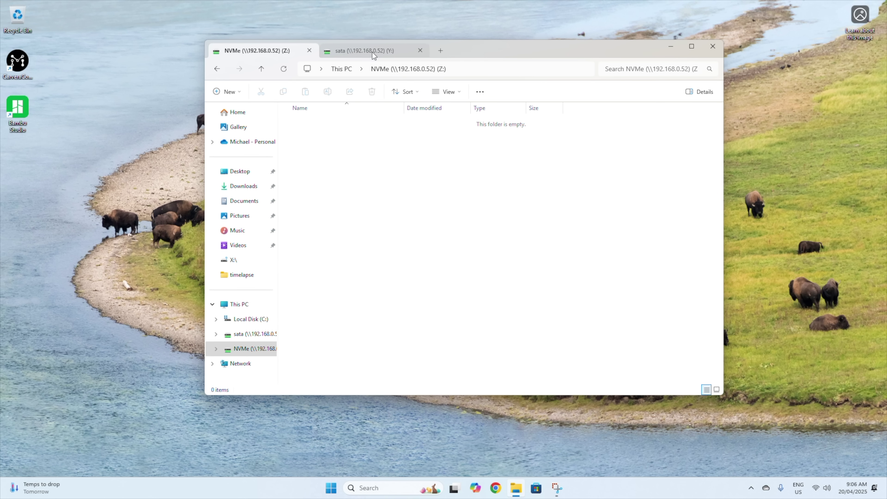
Check the mapped sata (Y:) and NVMe (Z:) drives in File Explorer
{"action": "left_click", "coordinate": [372, 52]}
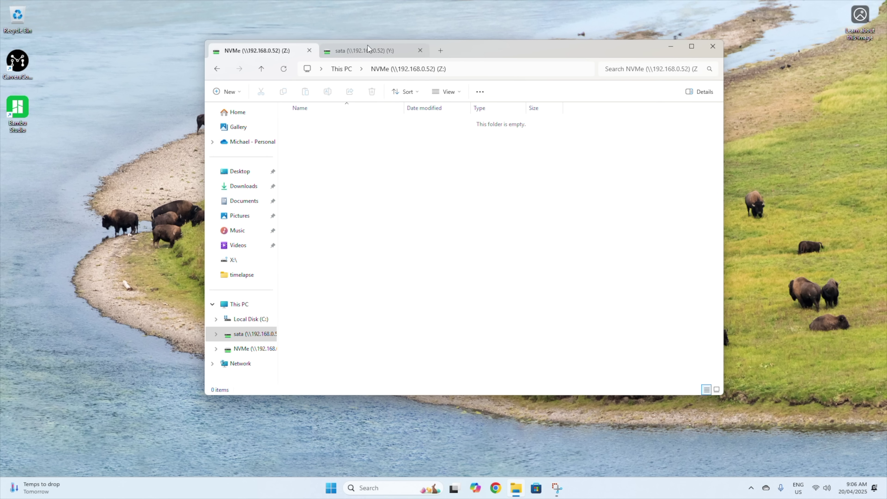
{"action": "left_click", "coordinate": [283, 51]}
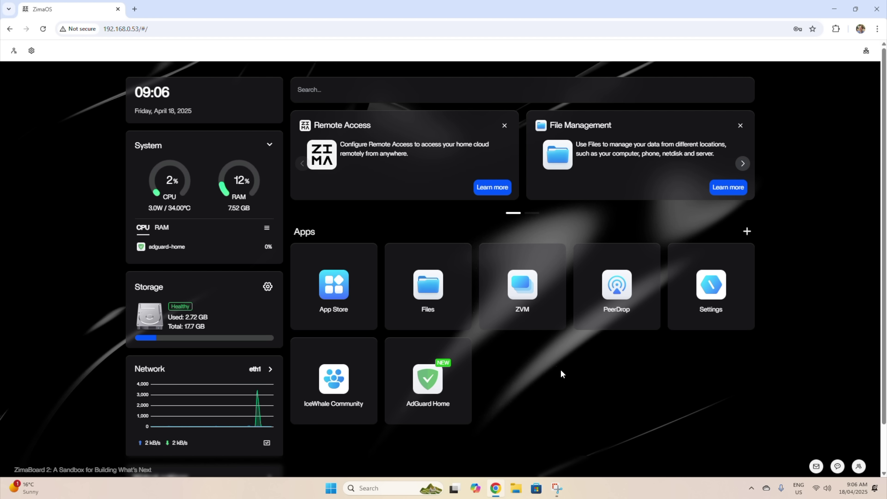
Open PeerDrop and save the IMG_8093.jpeg photo sent from iPhone Safari
{"action": "left_click", "coordinate": [606, 286]}
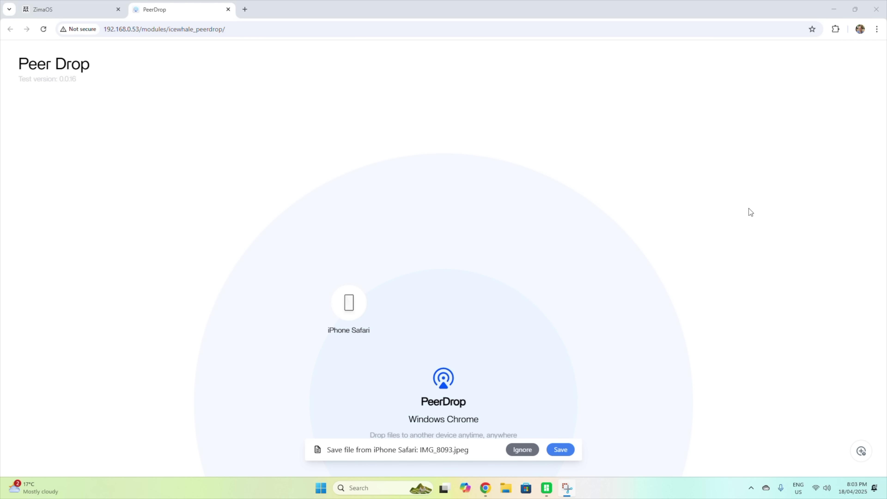
{"action": "left_click", "coordinate": [553, 451]}
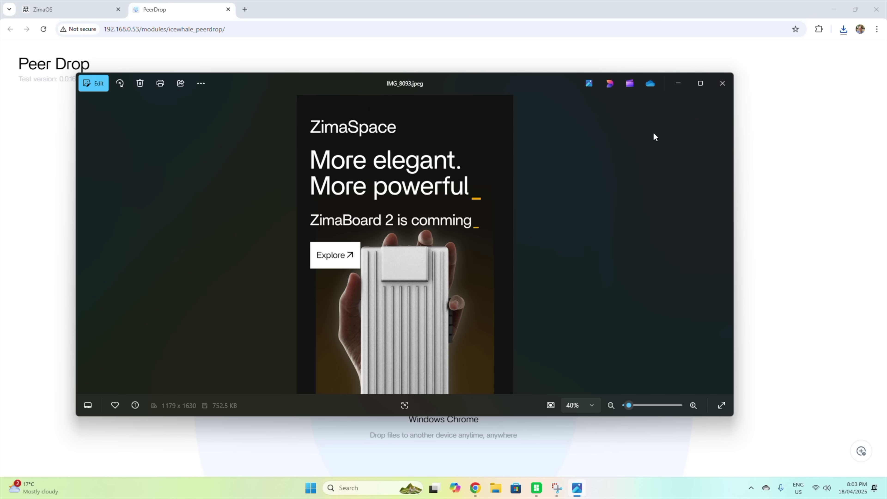
Reposition the Photos window showing IMG_8093.jpeg
{"action": "left_click_drag", "start_coordinate": [556, 82], "coordinate": [606, 68]}
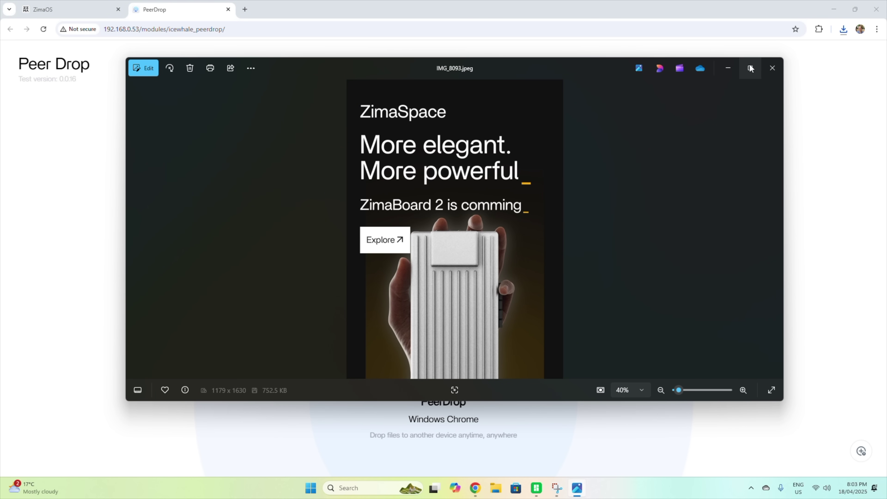